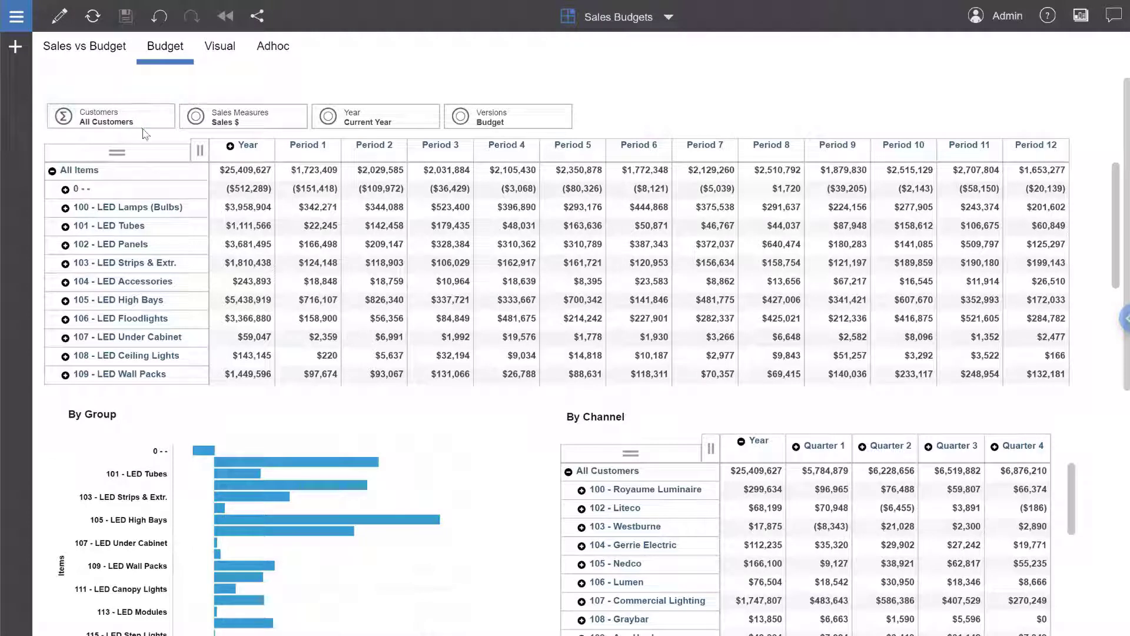
Step: Expand the 100 - LED Lamps (Bulbs) group to view its individual items, and collapse it again
drag(140, 120, 418, 133)
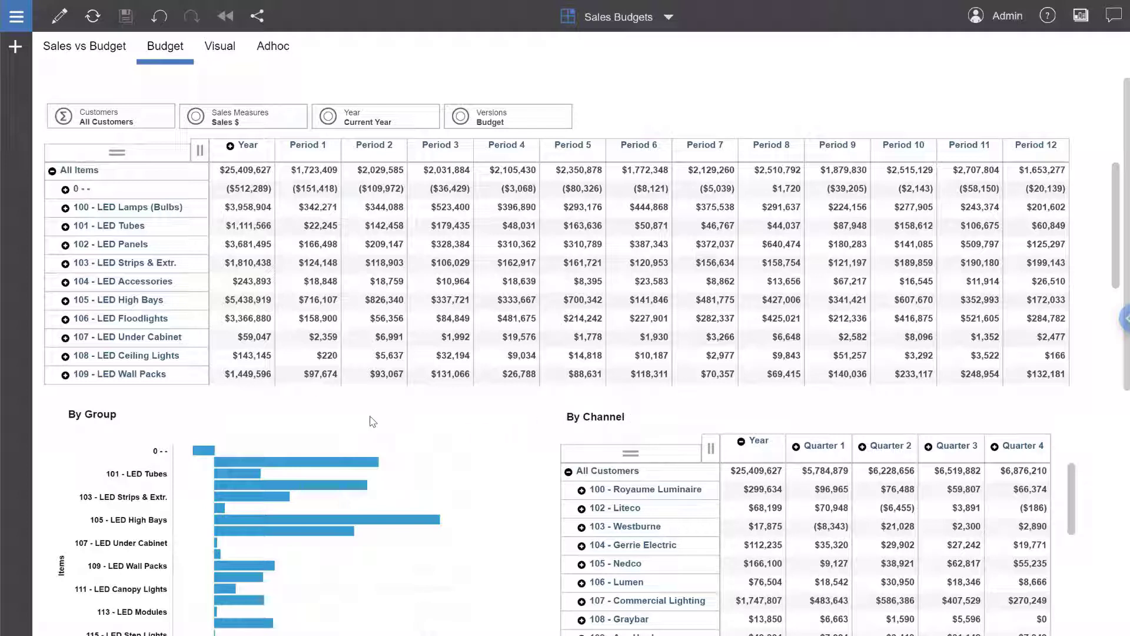
click(66, 209)
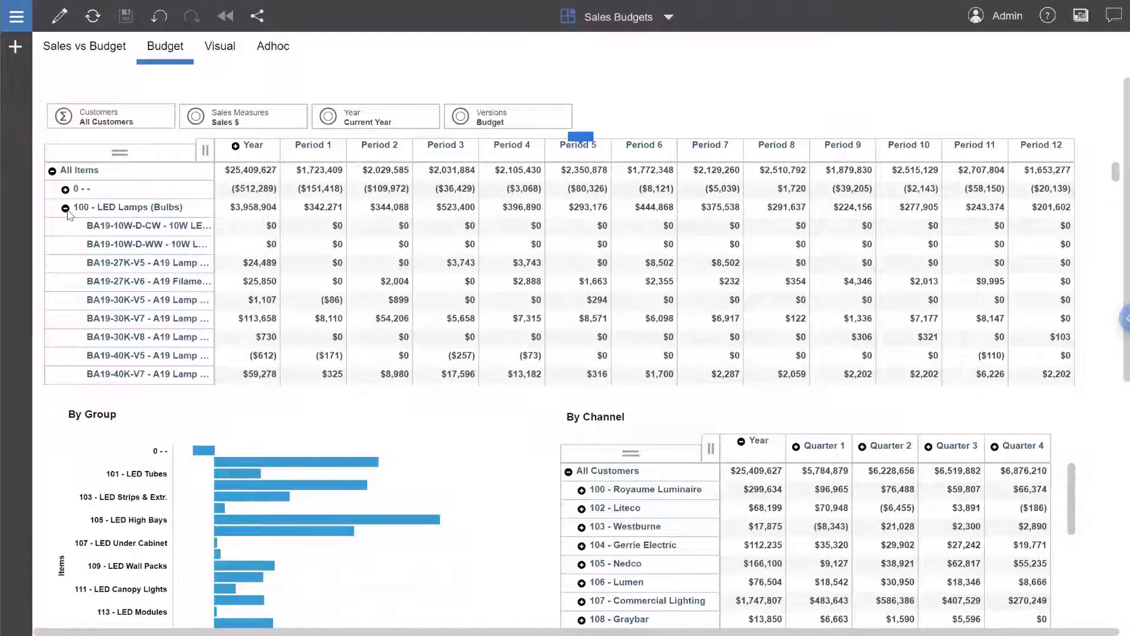
click(65, 208)
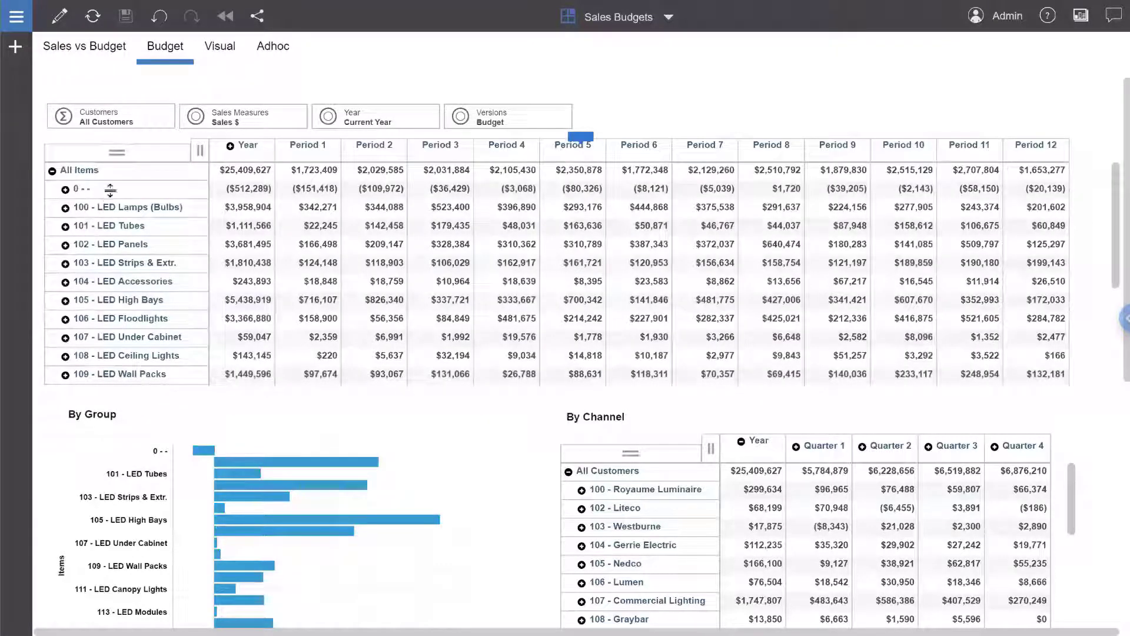
Step: Filter the budget view to the customer Electrician Entrep
click(147, 119)
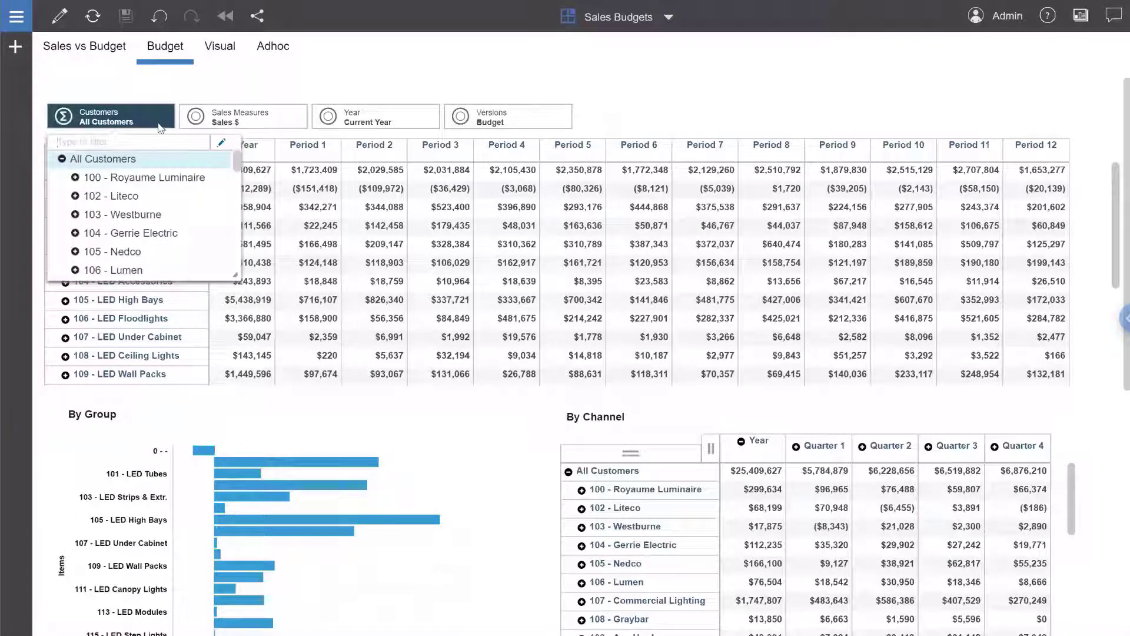
drag(236, 164, 235, 253)
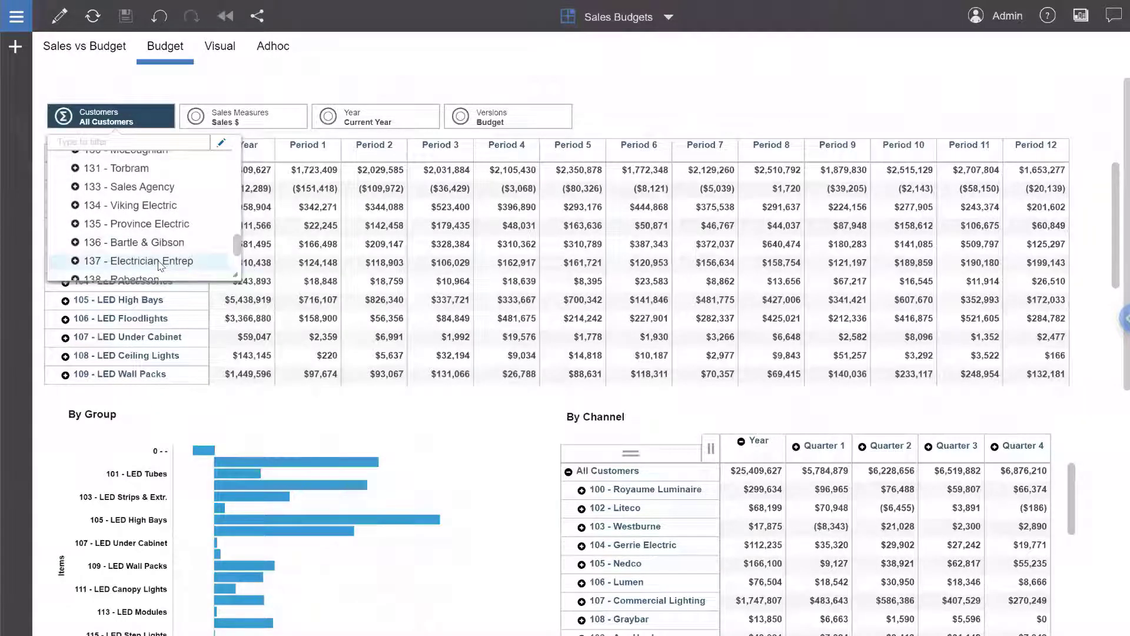
click(159, 262)
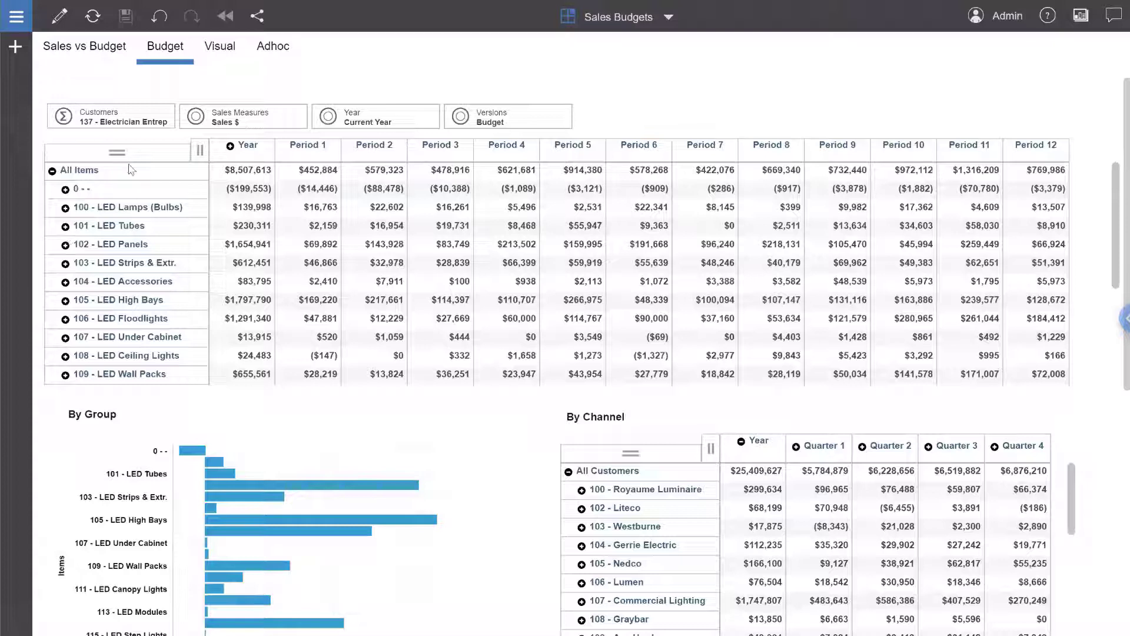
Step: Switch the items budget table from the base data to the Increase Budget sandbox
mouse_move(139, 156)
mouse_down()
mouse_move(499, 122)
mouse_move(583, 138)
mouse_move(459, 161)
mouse_move(209, 149)
mouse_move(465, 121)
mouse_move(589, 138)
mouse_up()
click(589, 138)
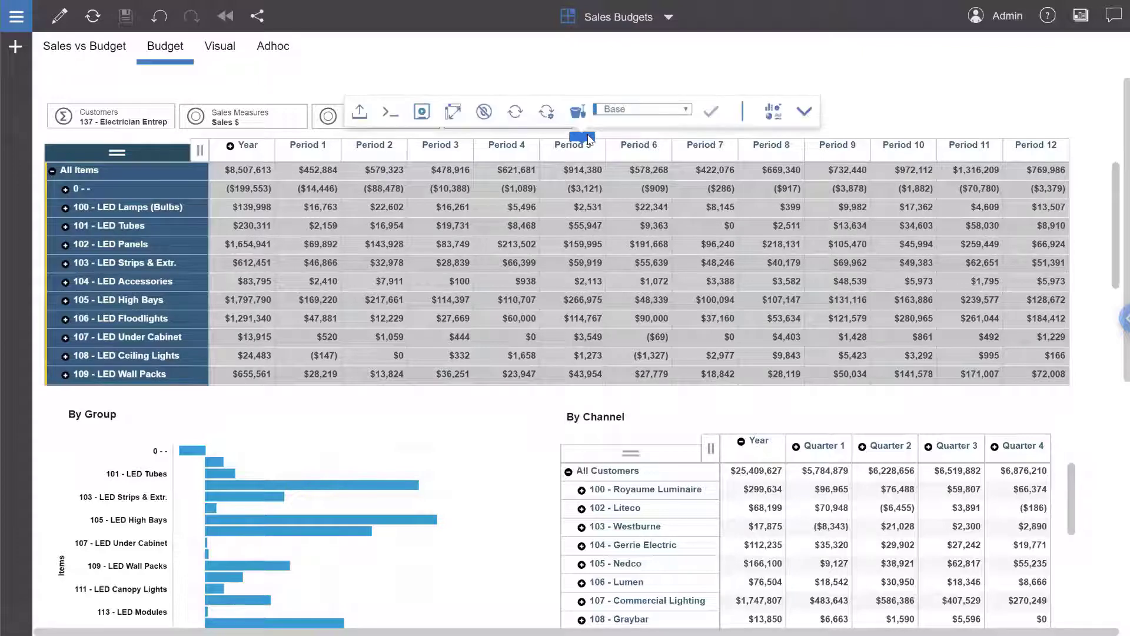
click(664, 113)
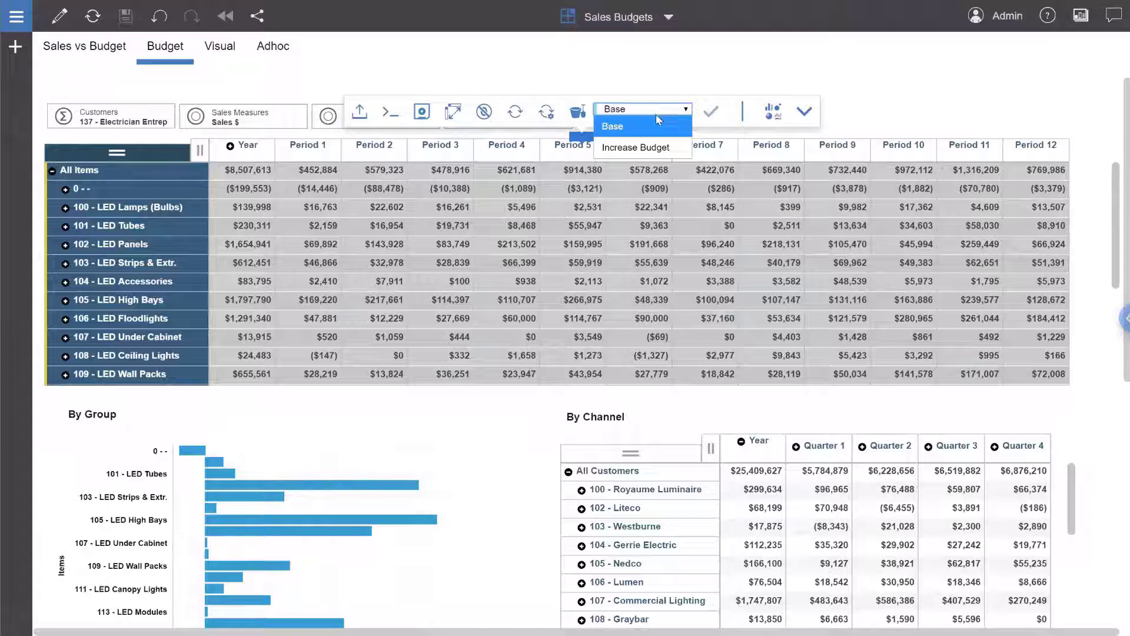
click(645, 146)
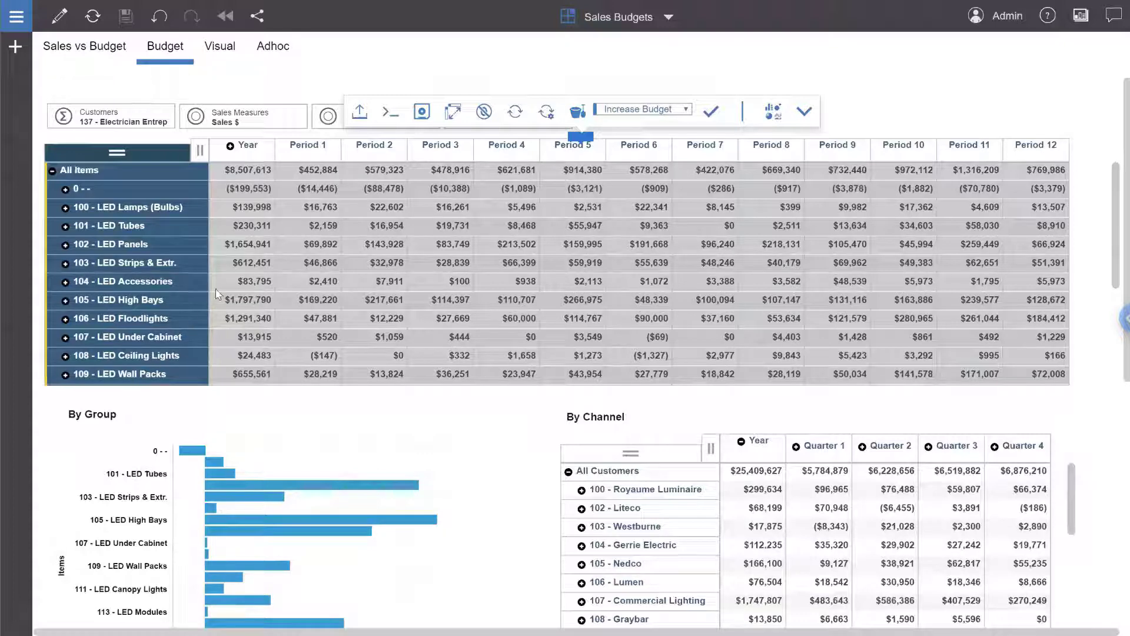
Step: Increase the Year budget of 102 - LED Panels by 15 percent with the entry INC15
click(241, 247)
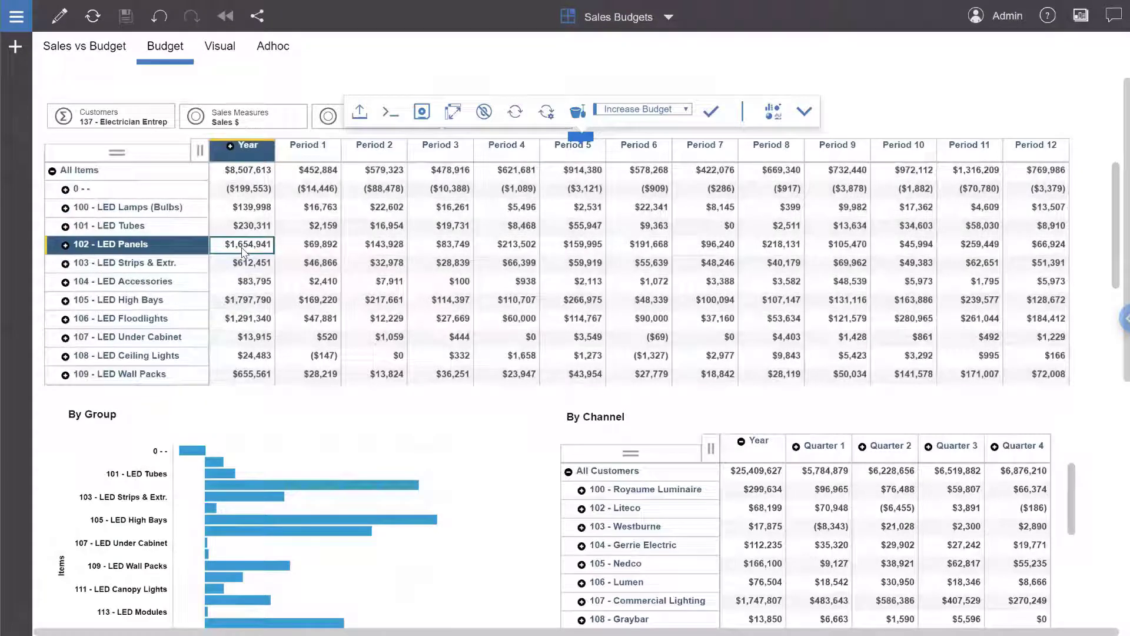
text(INC15)
key(Return)
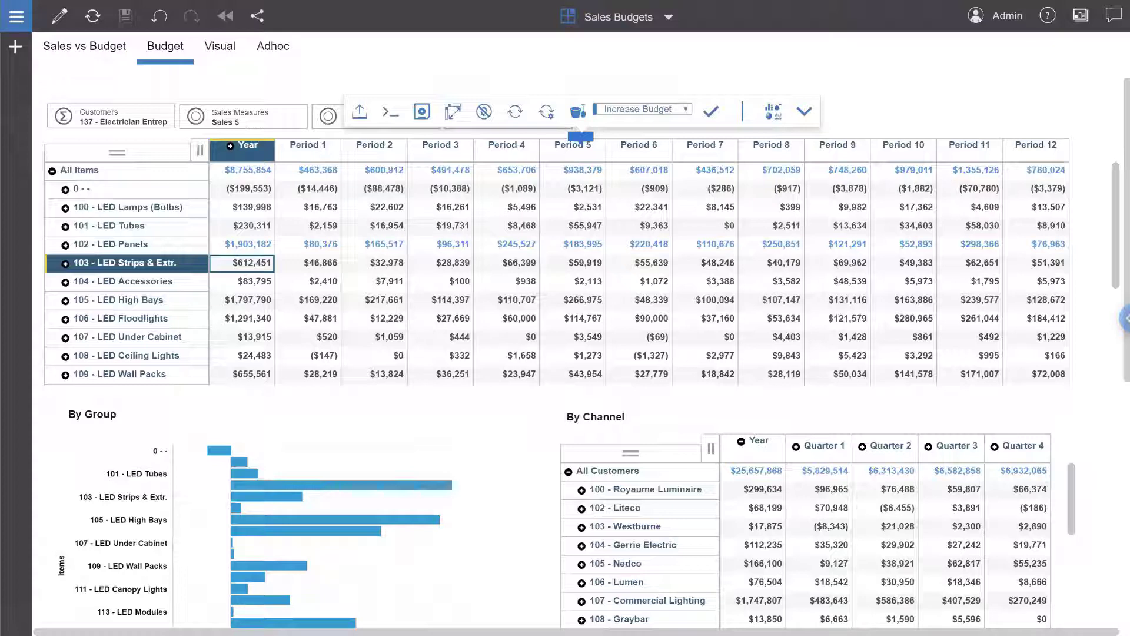
Step: Put a hold on the Period 1 to Period 3 values of 106 - LED Floodlights
click(306, 325)
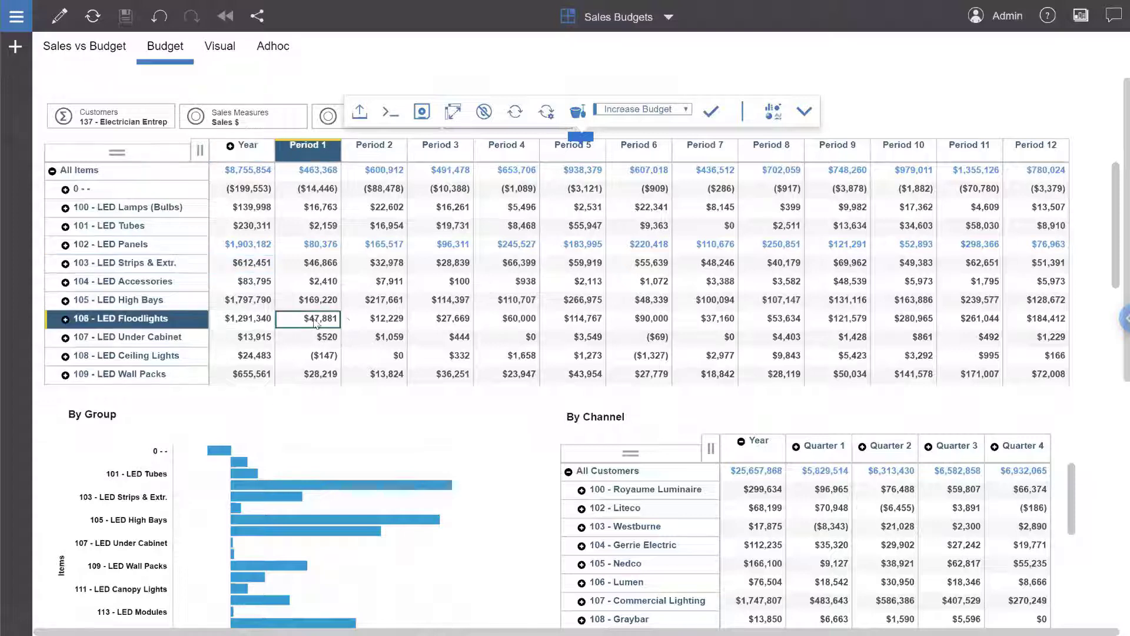
shift+click(398, 321)
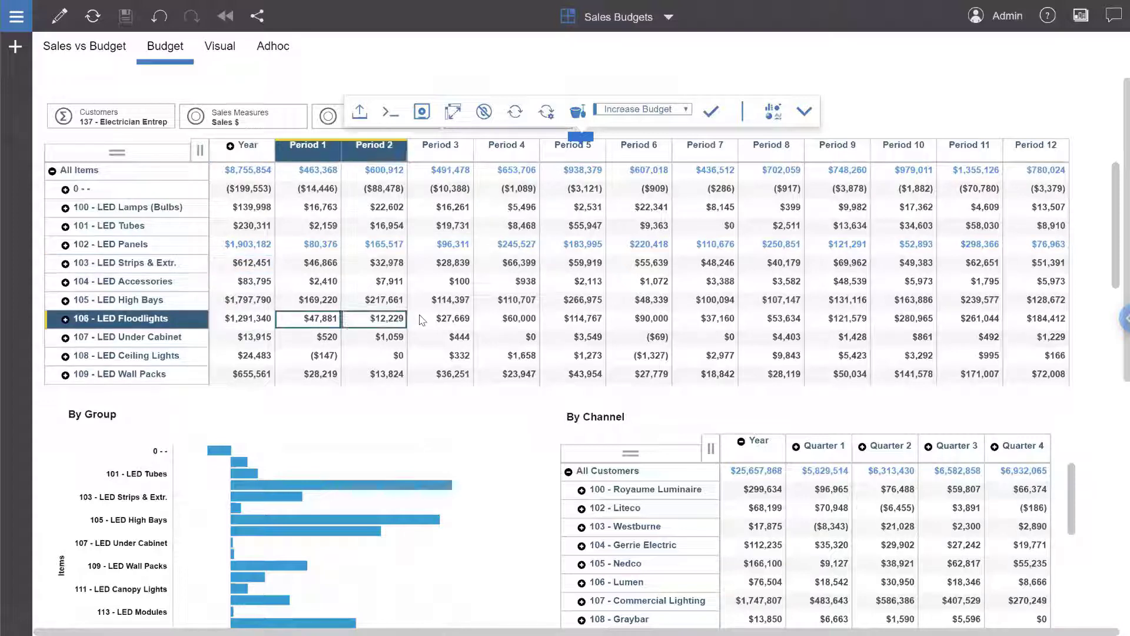
shift+click(422, 321)
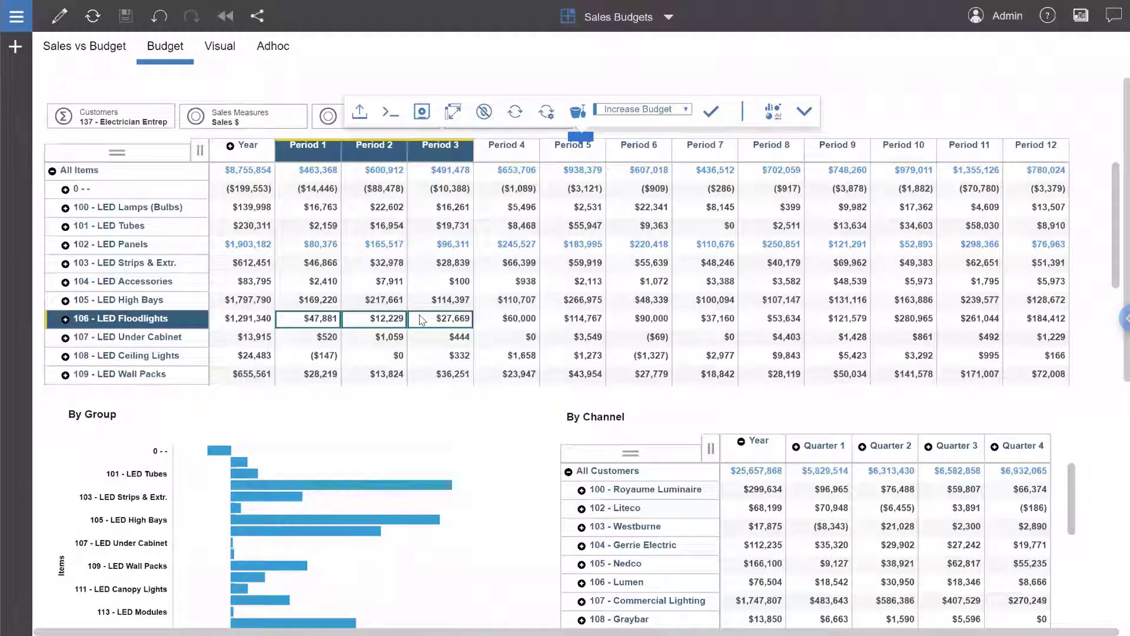
right_click(422, 320)
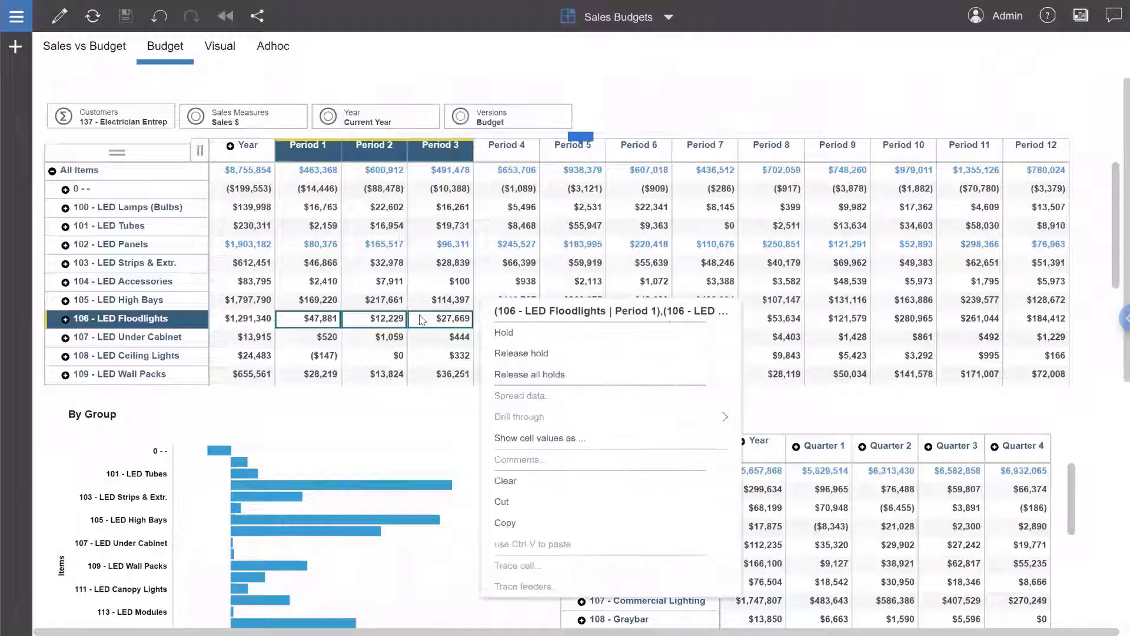
click(504, 333)
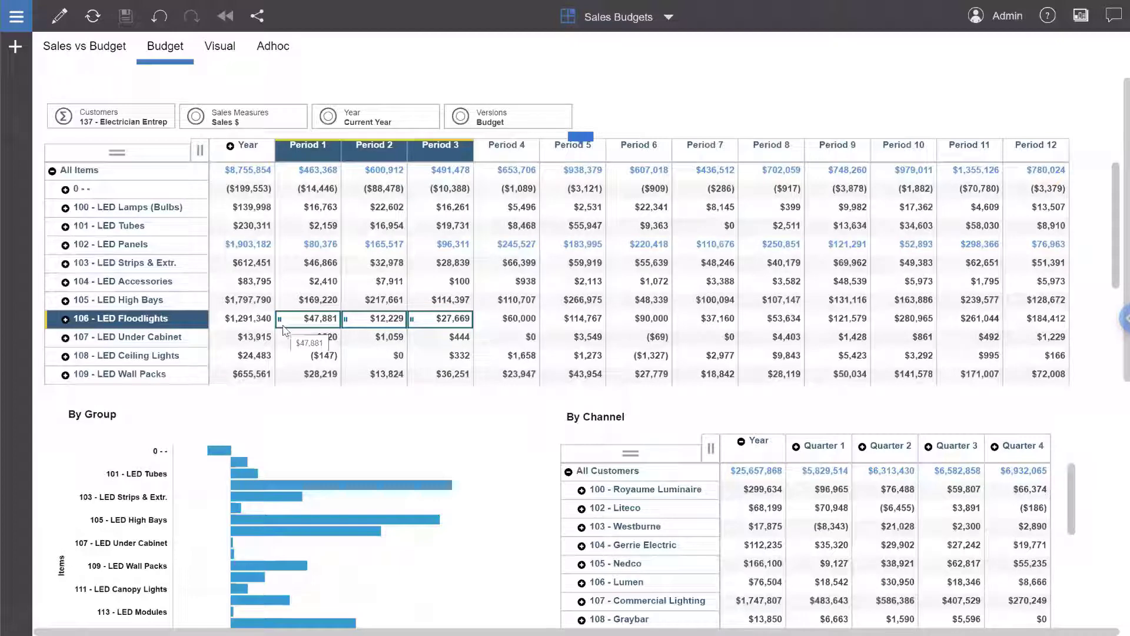
Step: Increase the Year budget of 106 - LED Floodlights by 20 percent with the entry inc20, and release all holds
click(244, 323)
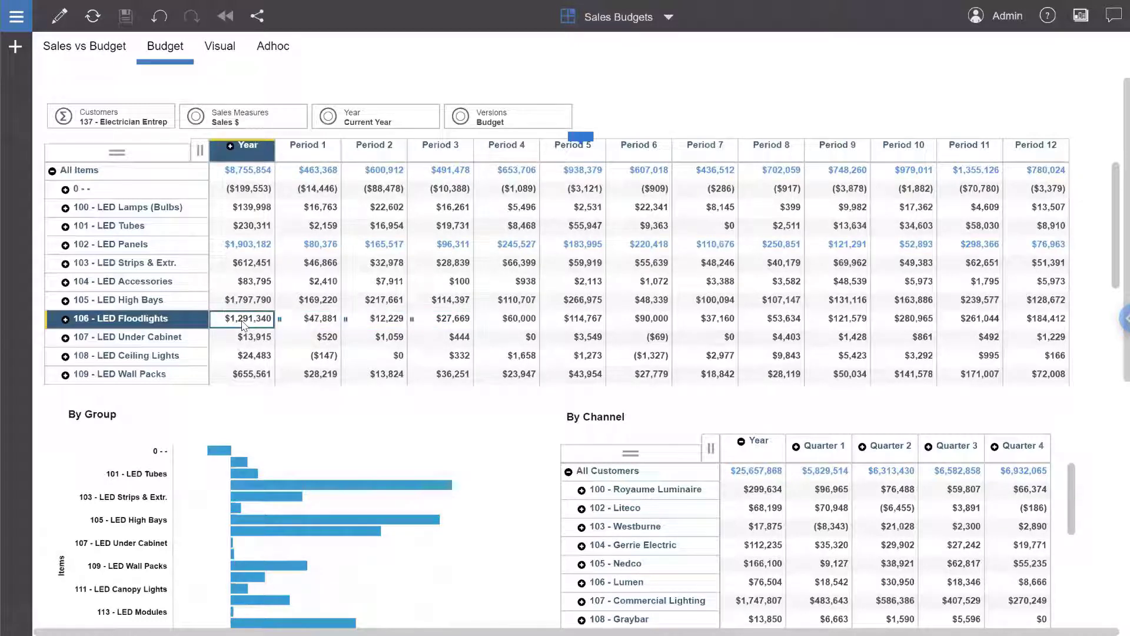
text(inc20)
key(Return)
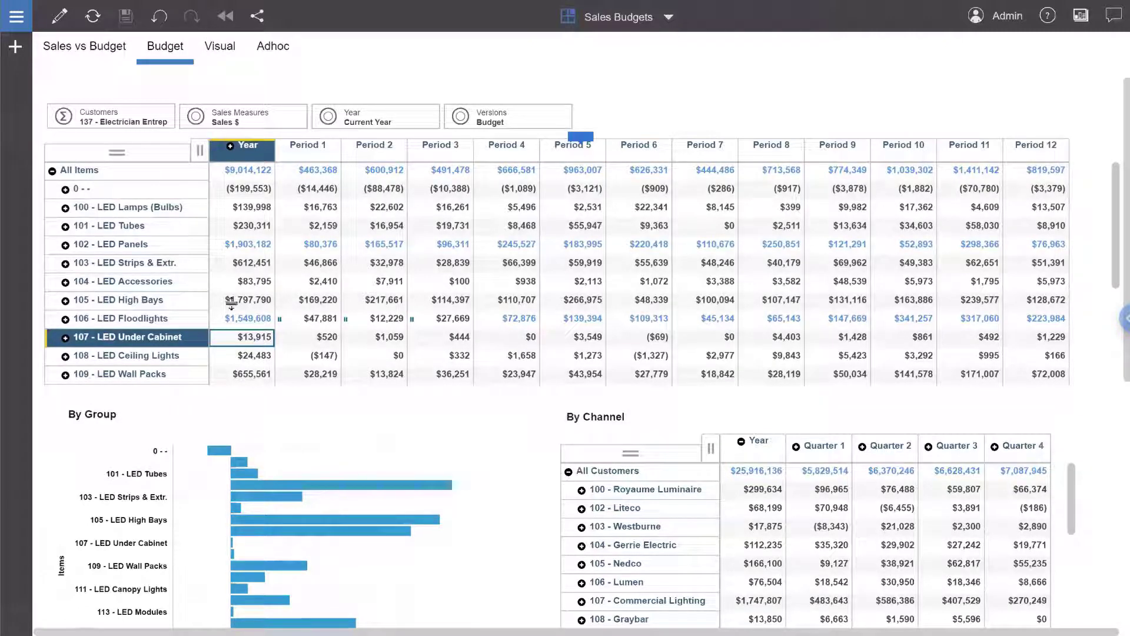
right_click(300, 323)
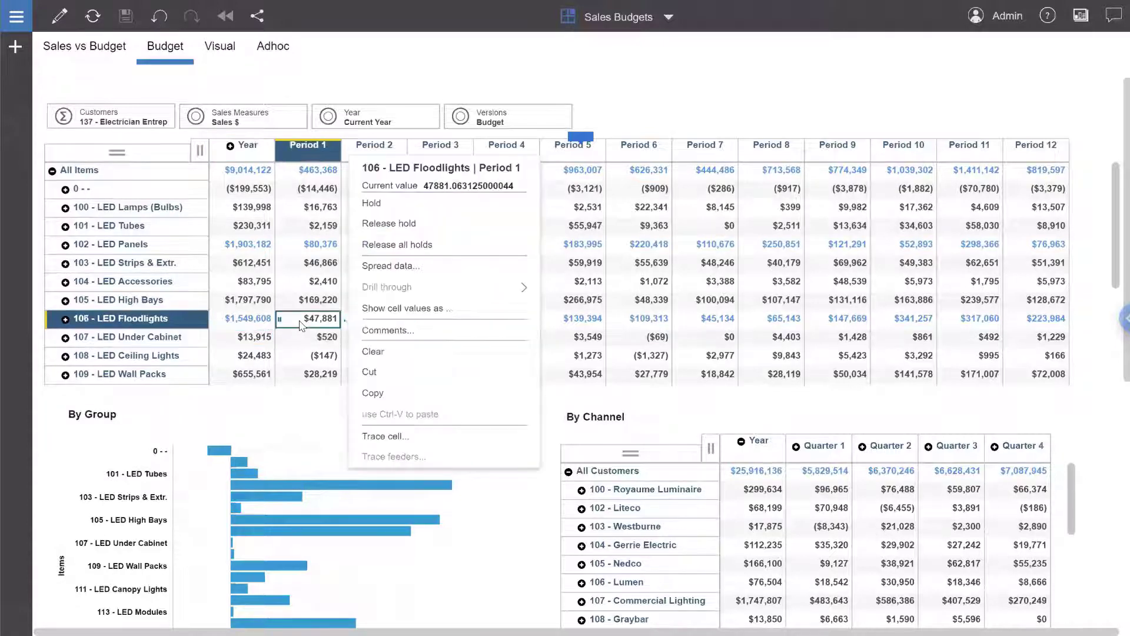
click(388, 247)
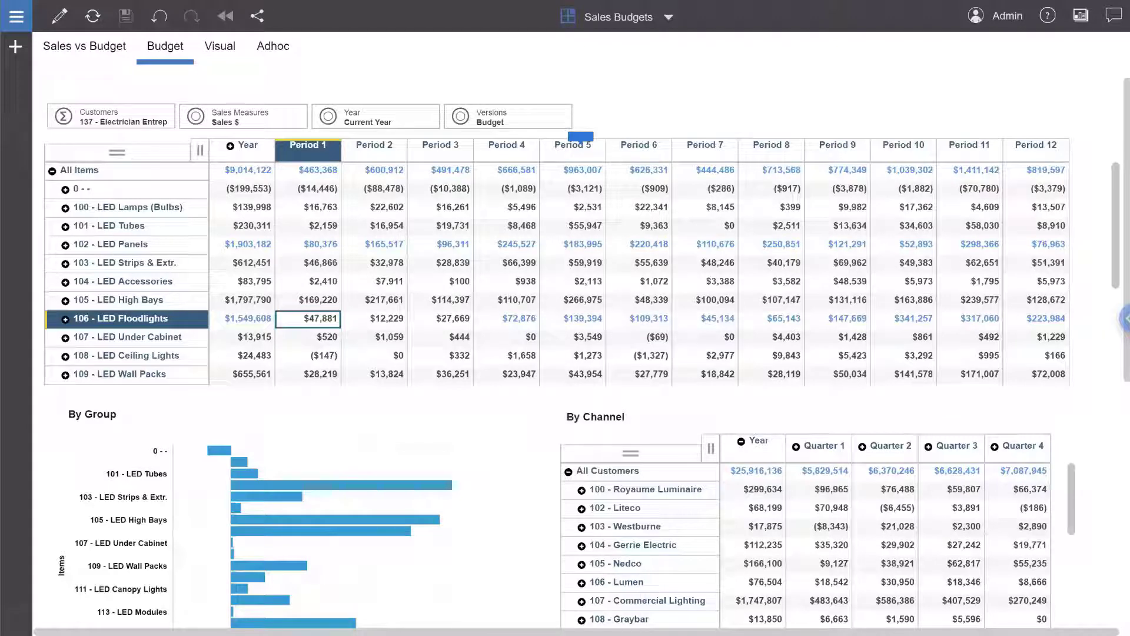
Step: Set the Year budget of 104 - LED Accessories to 200K
click(236, 285)
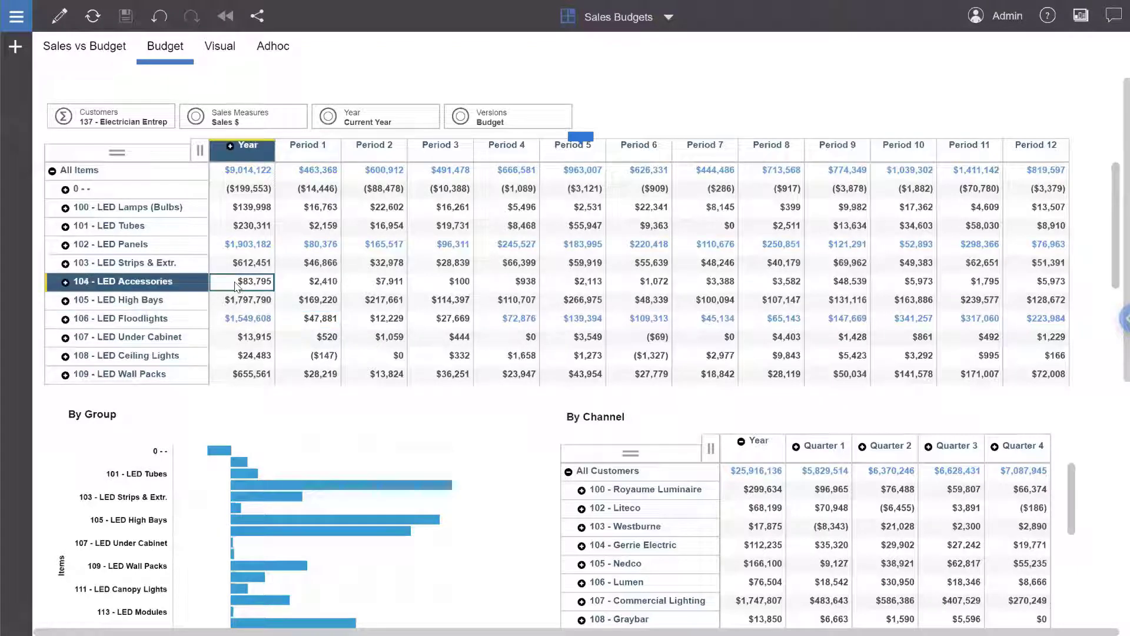
text(200K)
key(Return)
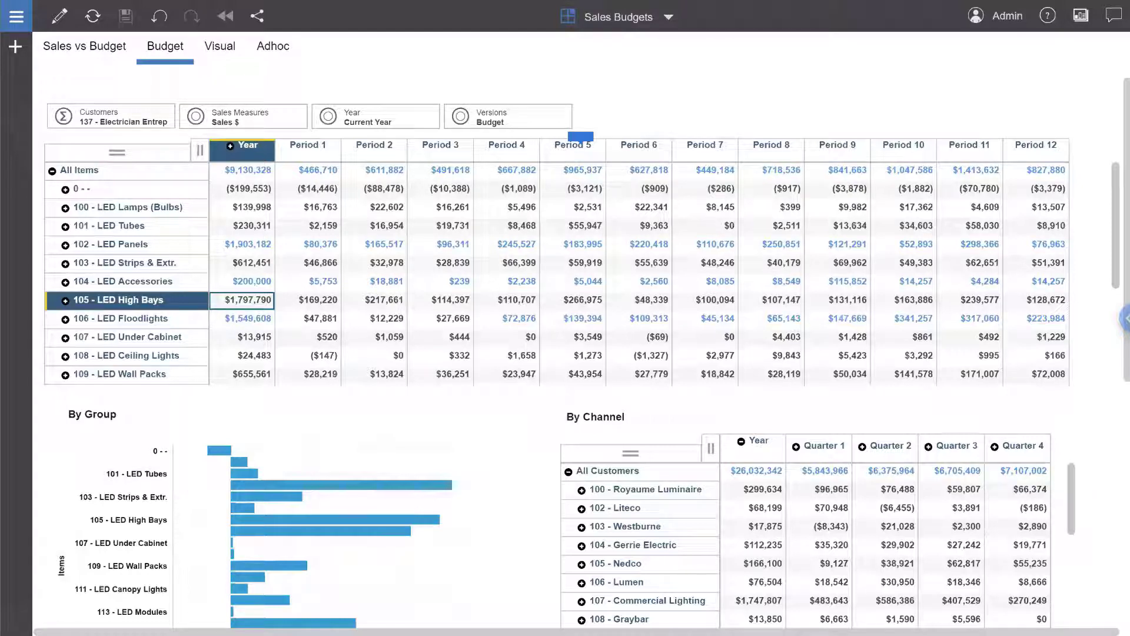
Step: Switch to the Base sandbox to compare its budget values with the increased ones
click(586, 138)
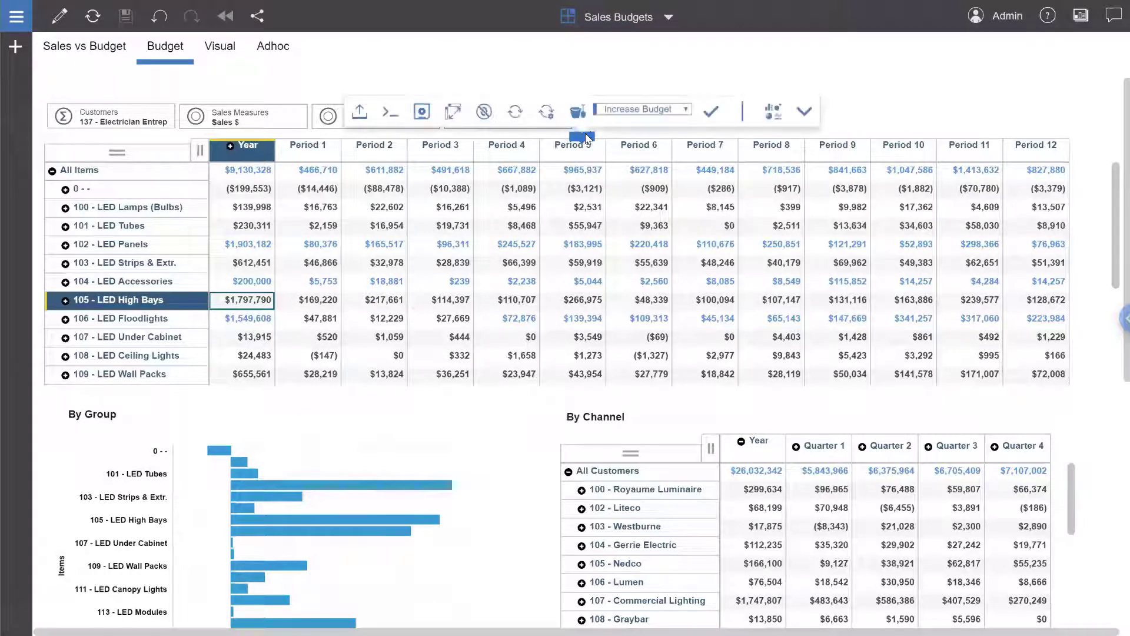
click(629, 114)
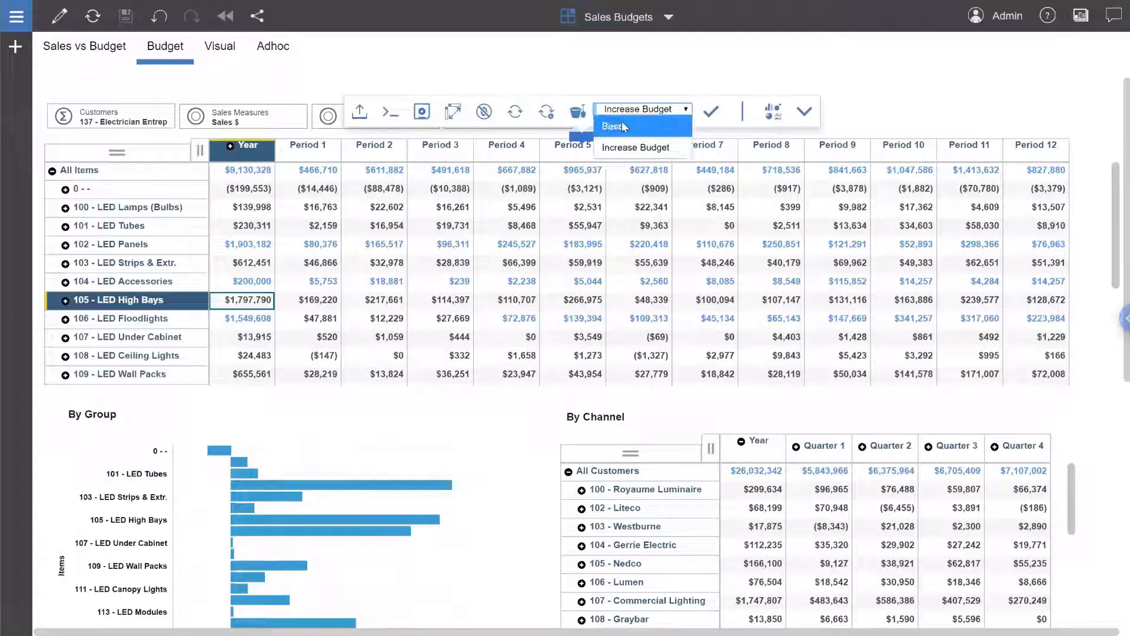
click(624, 127)
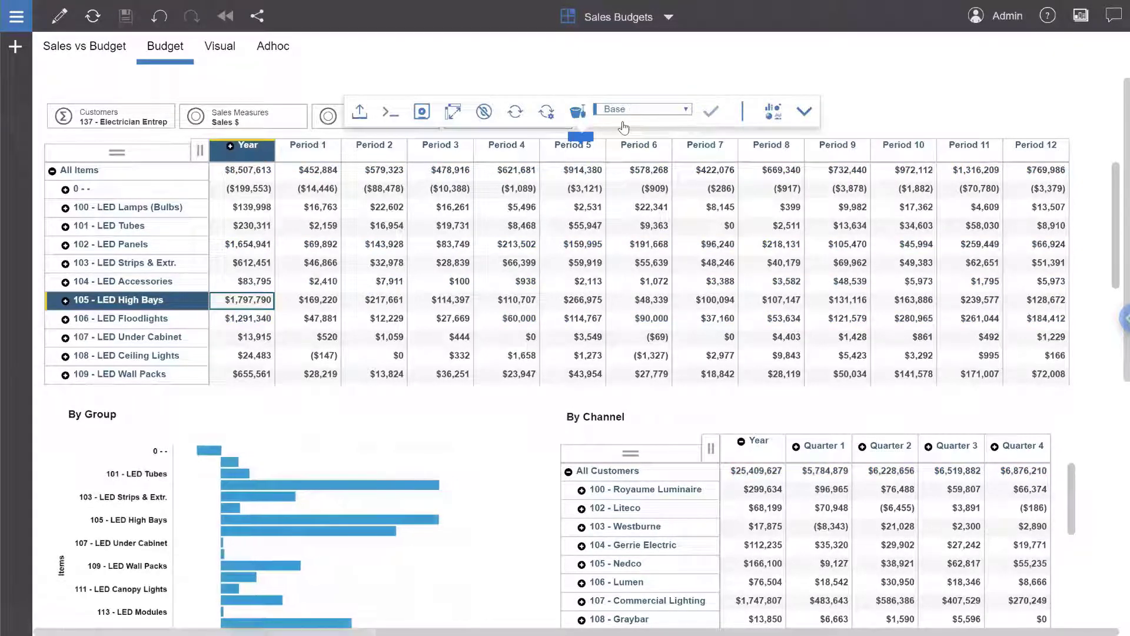
Step: Return to the Increase Budget sandbox and commit its data to the base
click(656, 110)
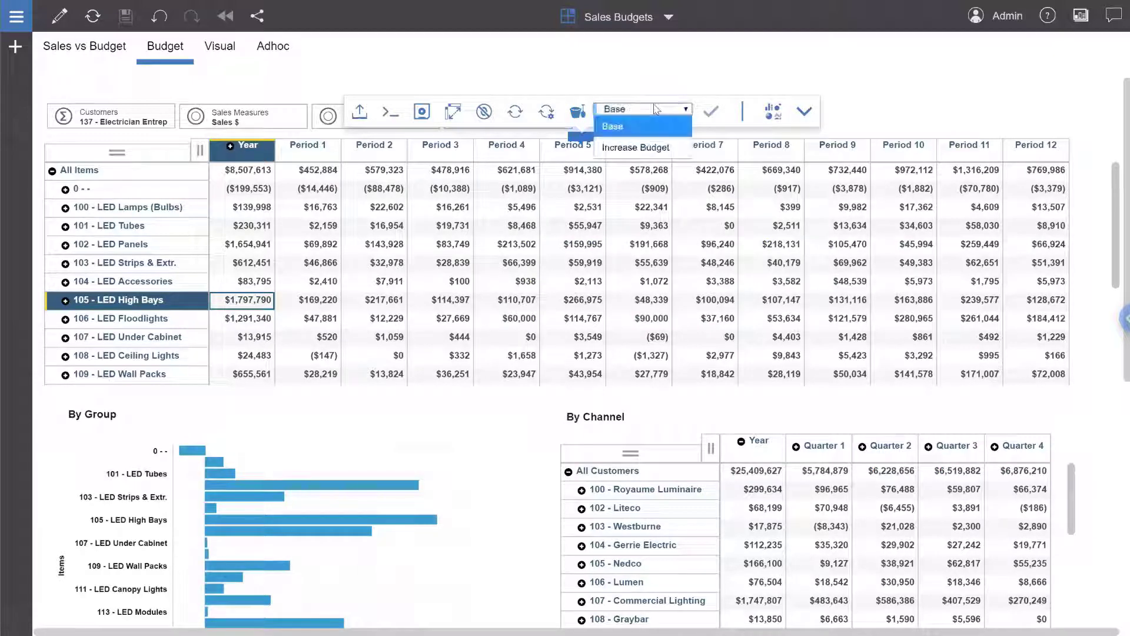
click(641, 148)
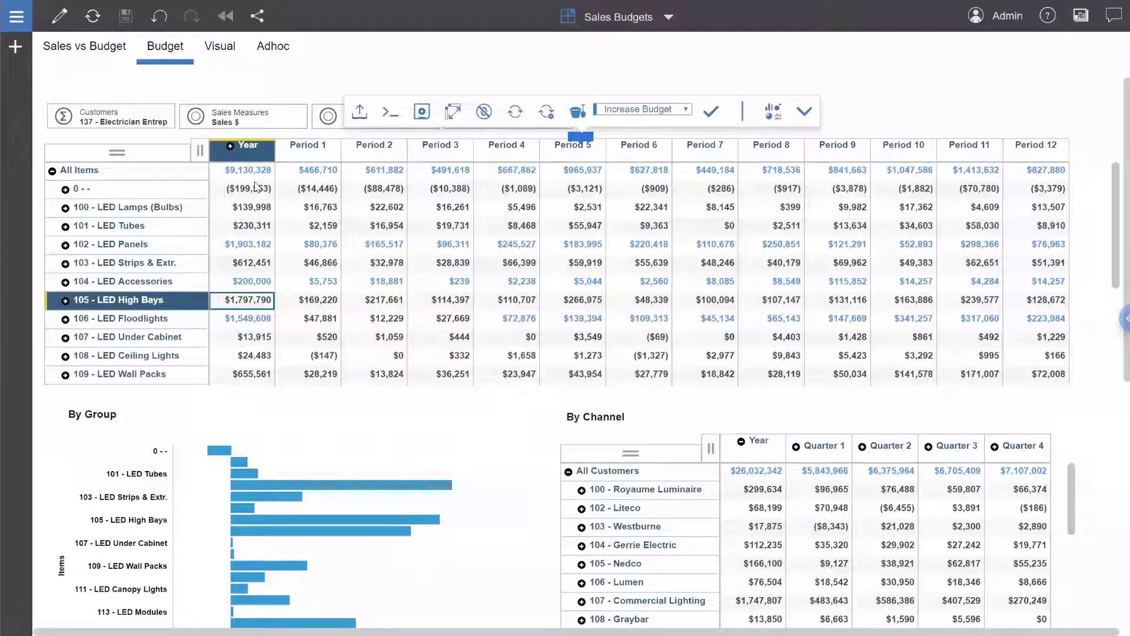
click(709, 112)
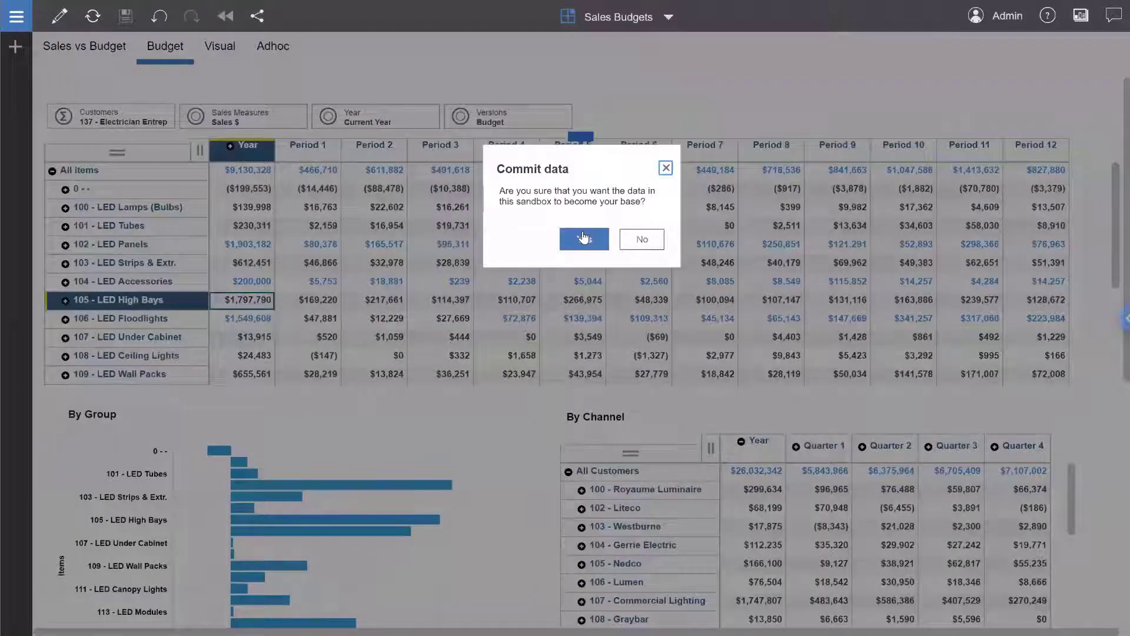
click(582, 238)
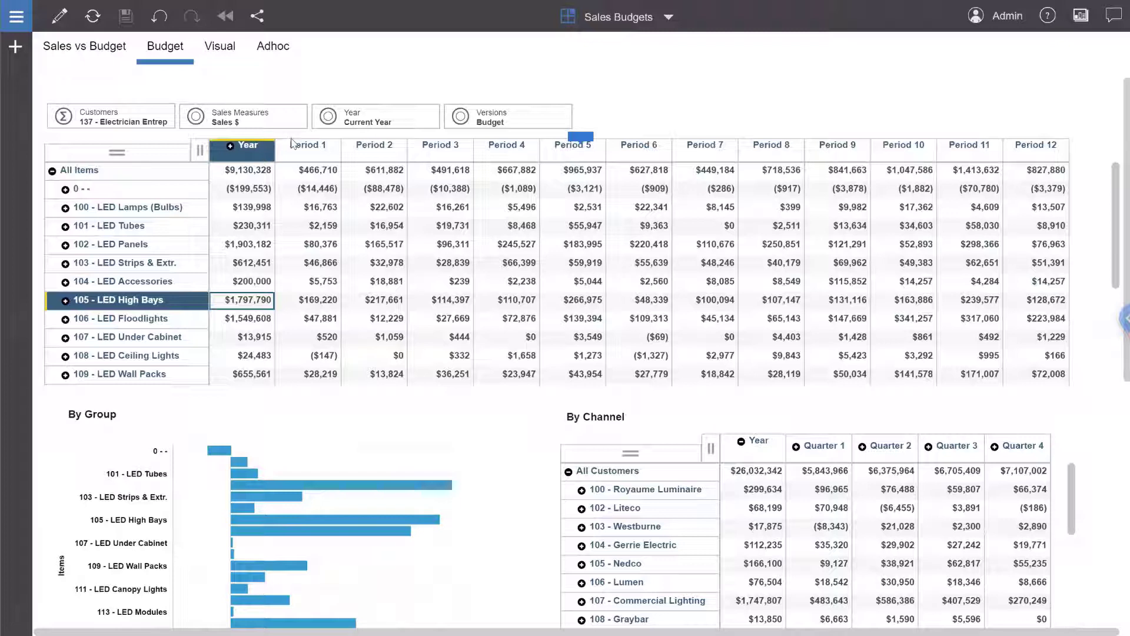
Step: Set the version to Revised Budget and the customer selection to All Customers
click(529, 122)
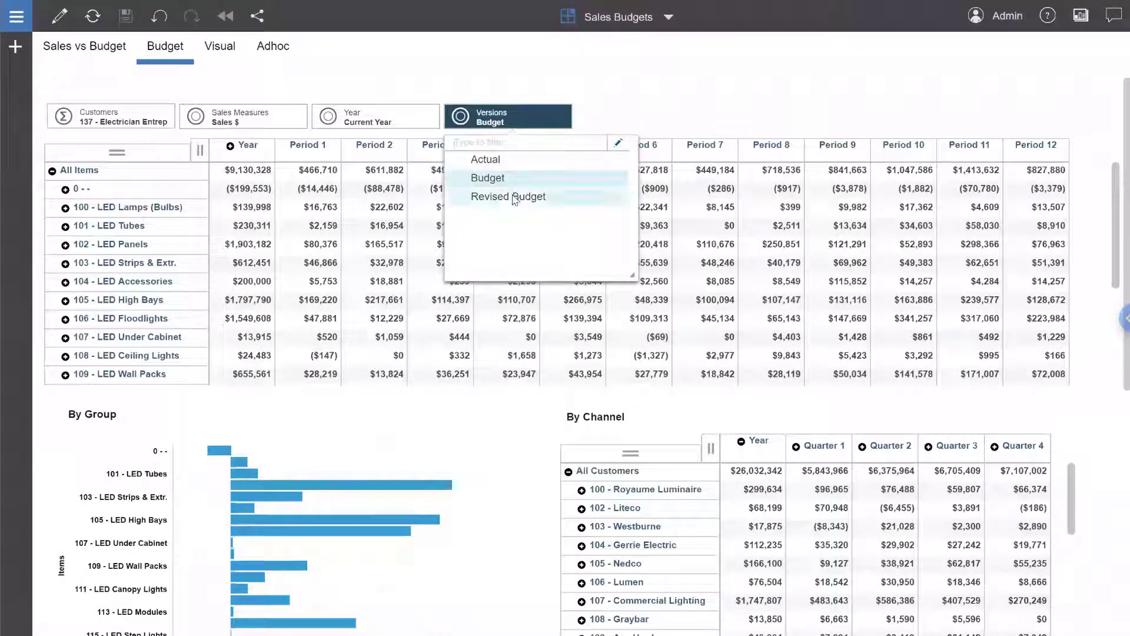
click(513, 198)
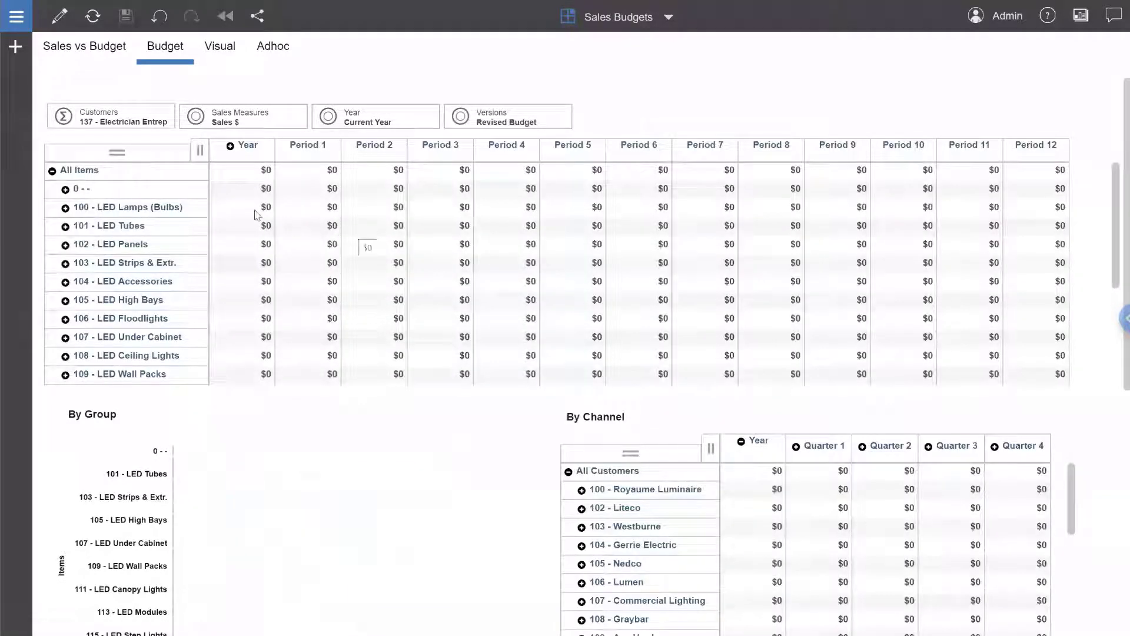
click(134, 121)
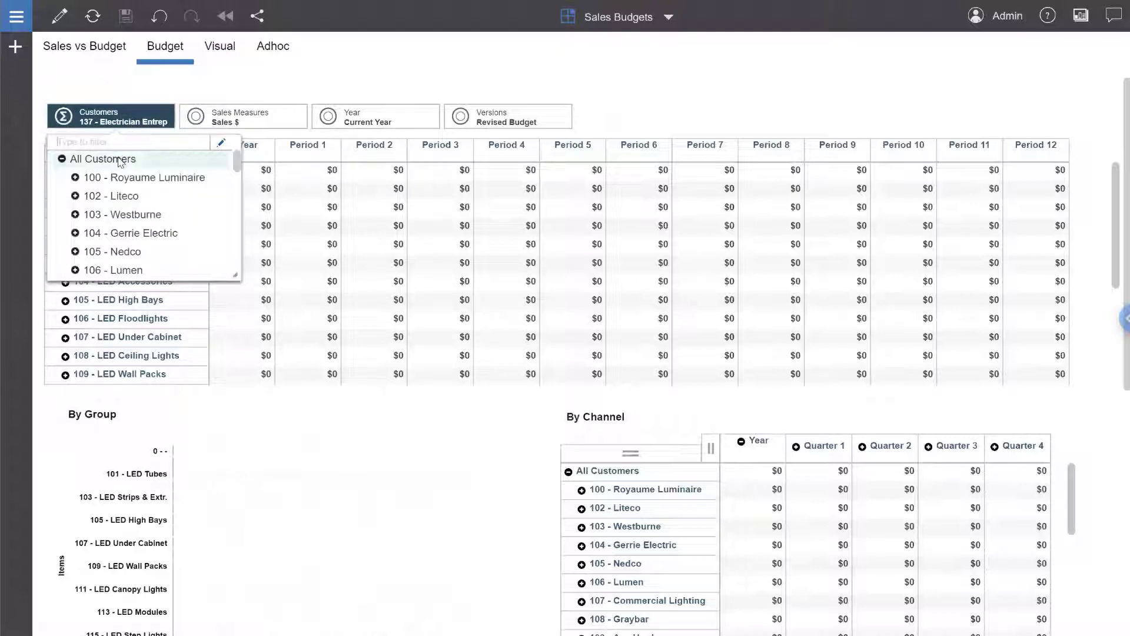
click(120, 160)
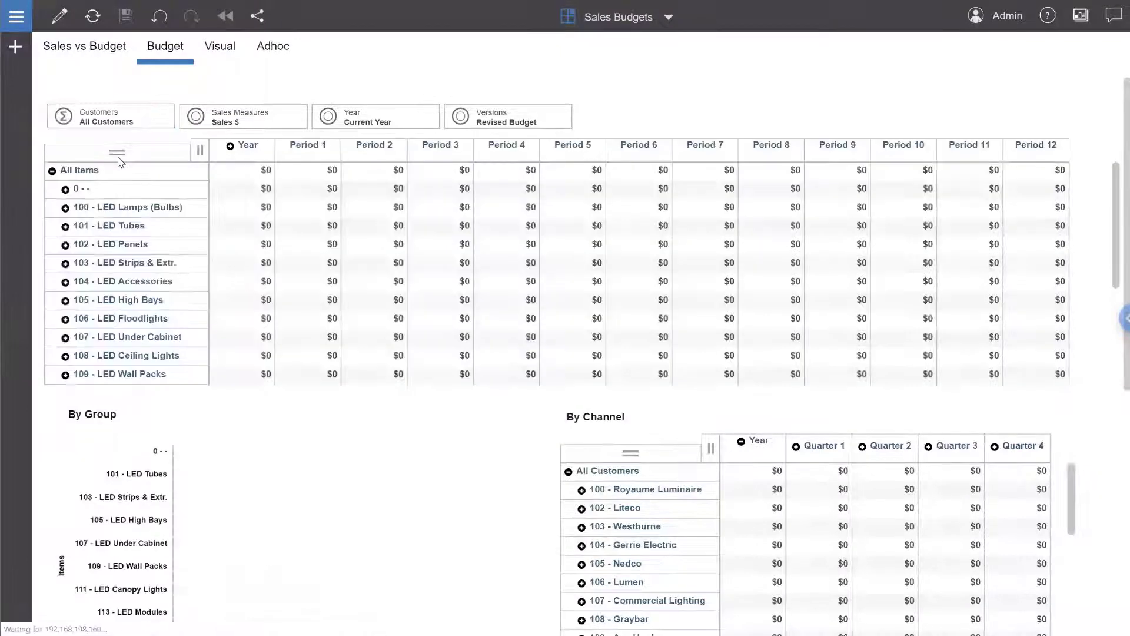
Step: Start a data spread on the All Items Year total, using the Relative percent adjustment method
click(242, 175)
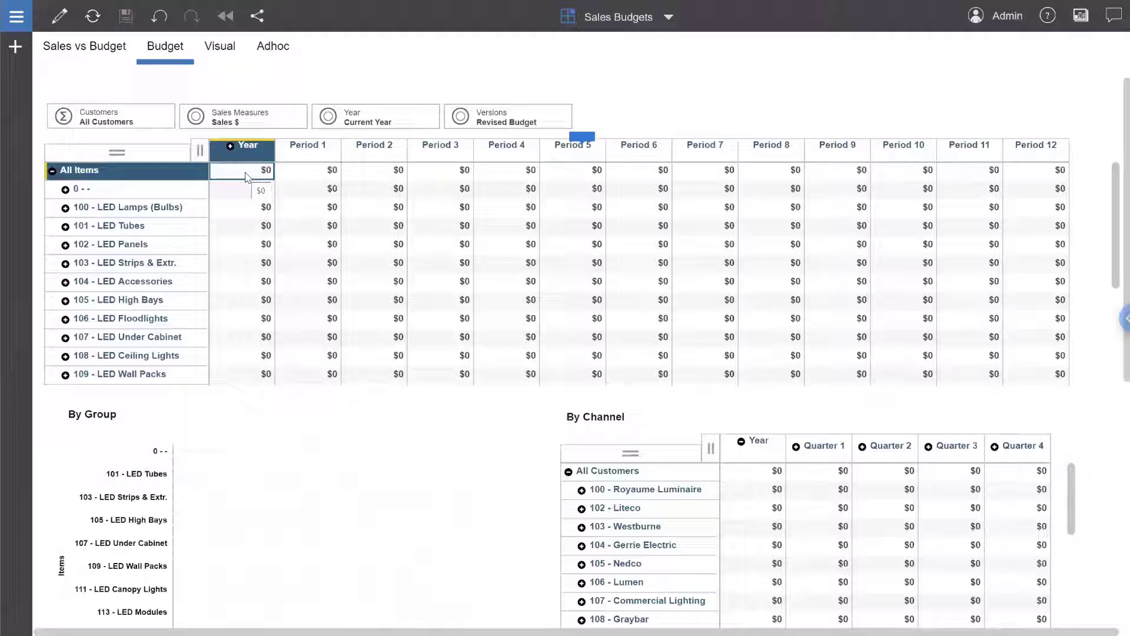
right_click(248, 177)
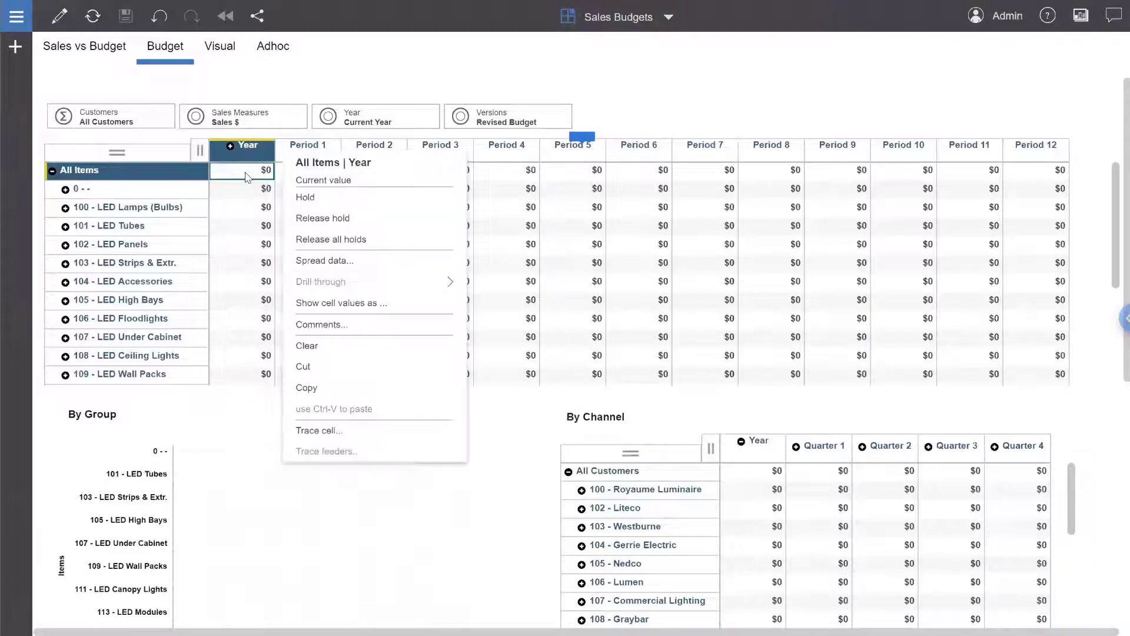
click(363, 263)
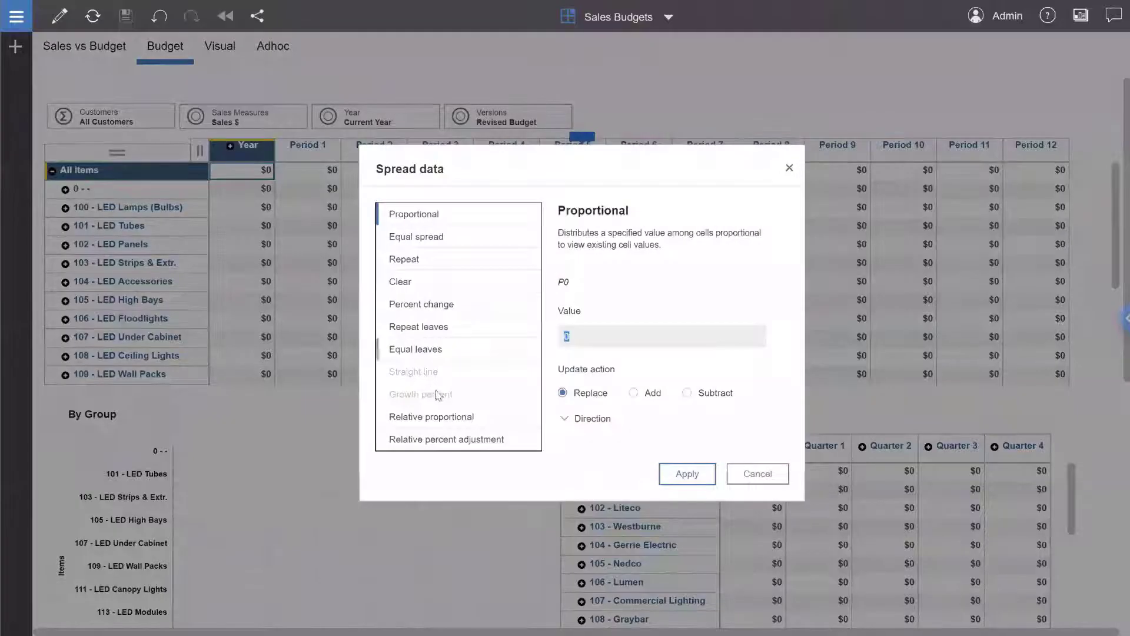
click(473, 440)
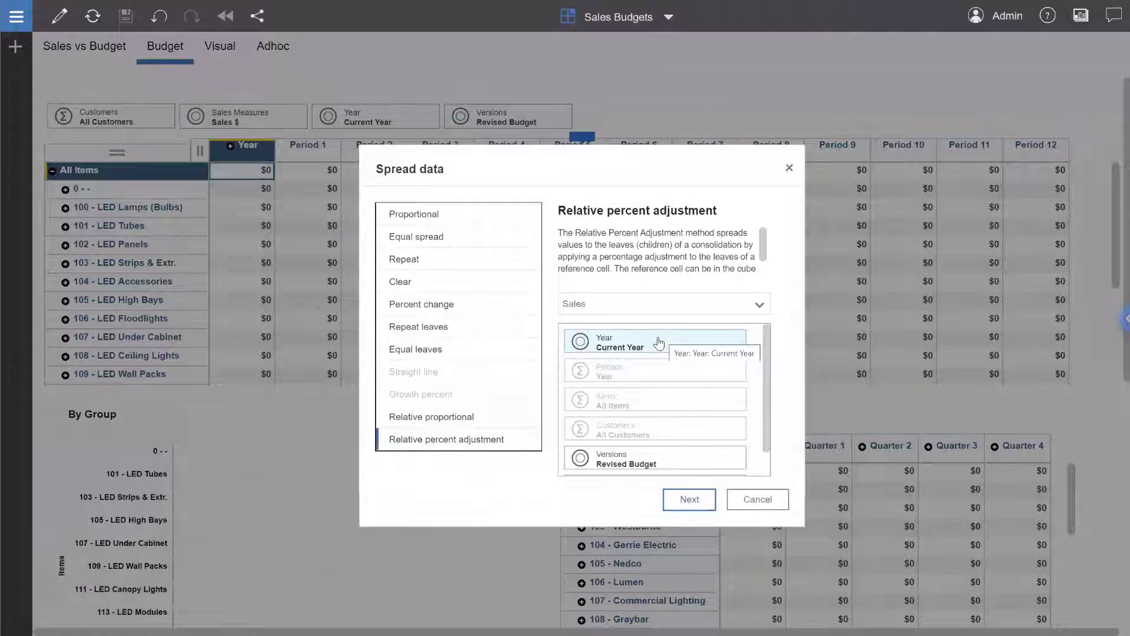
Step: Set the spread's reference cell to Previous Year and the Actual version, and continue to the adjustment settings
click(658, 343)
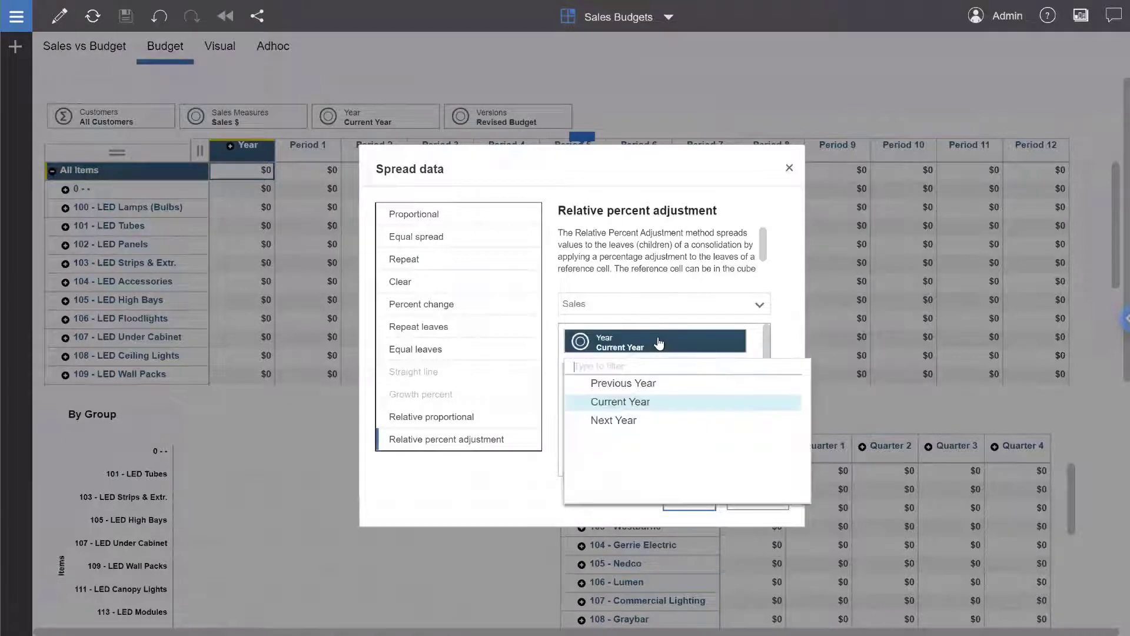
click(639, 384)
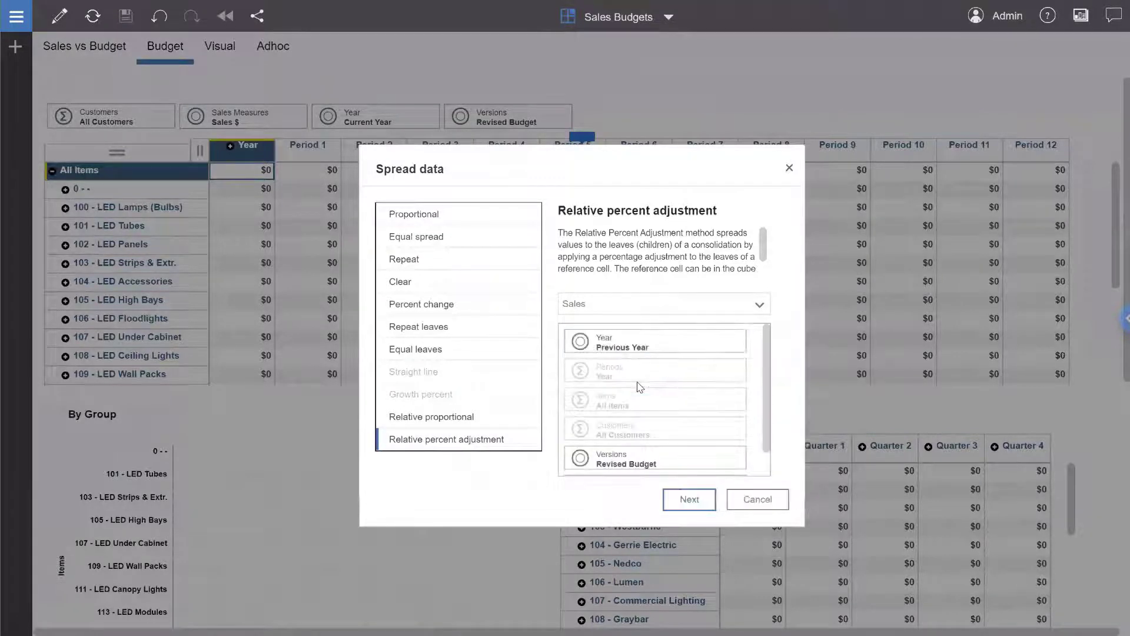
click(657, 460)
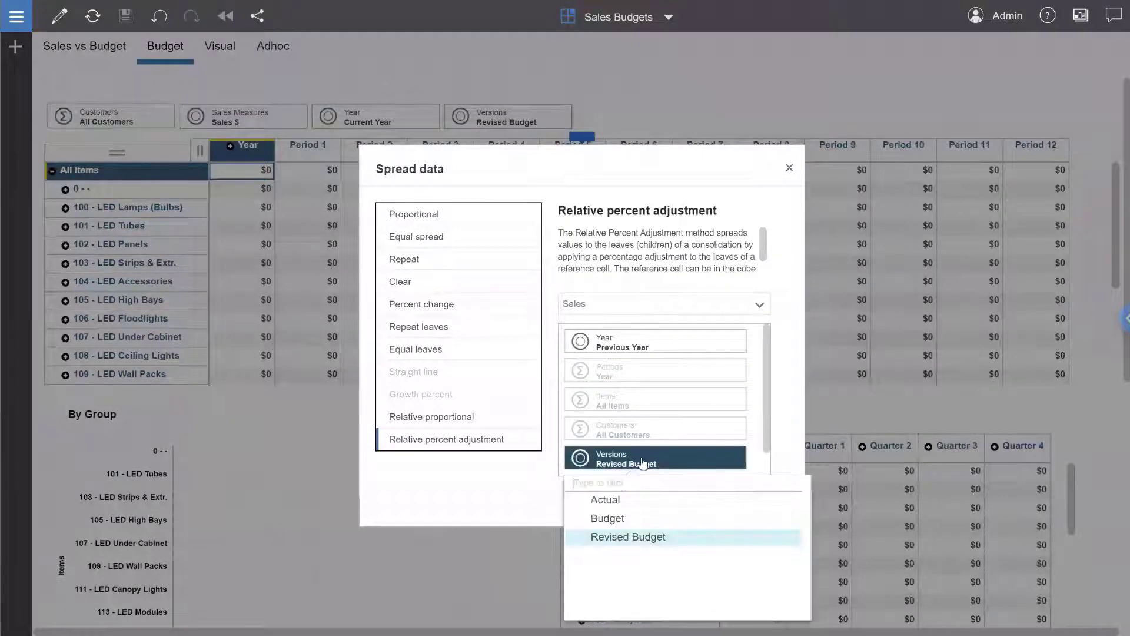
click(613, 499)
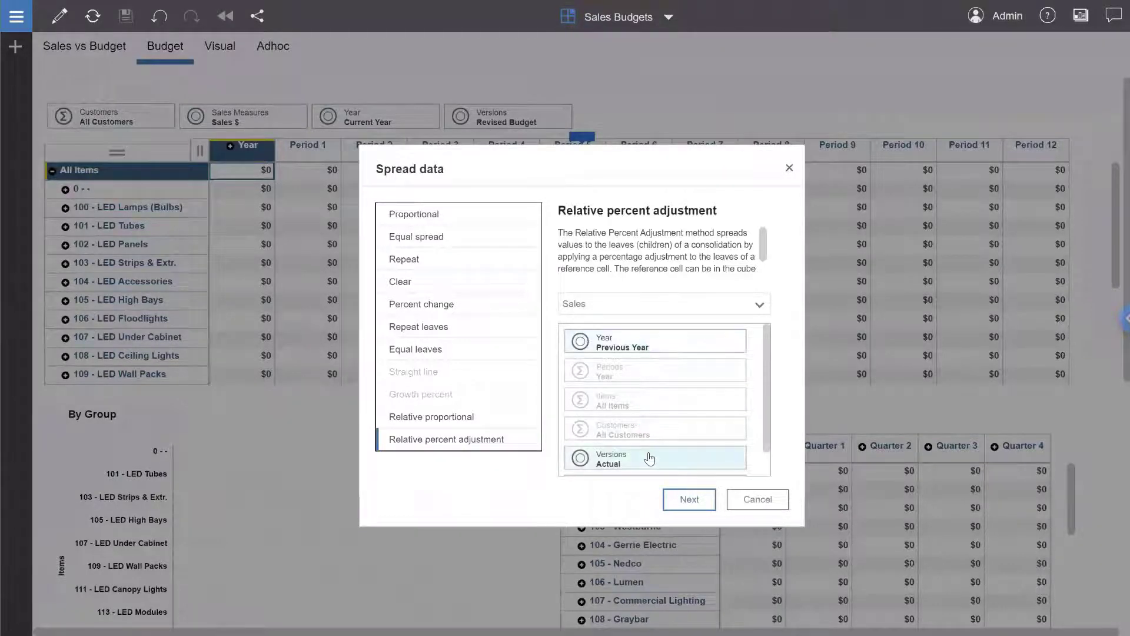
click(675, 501)
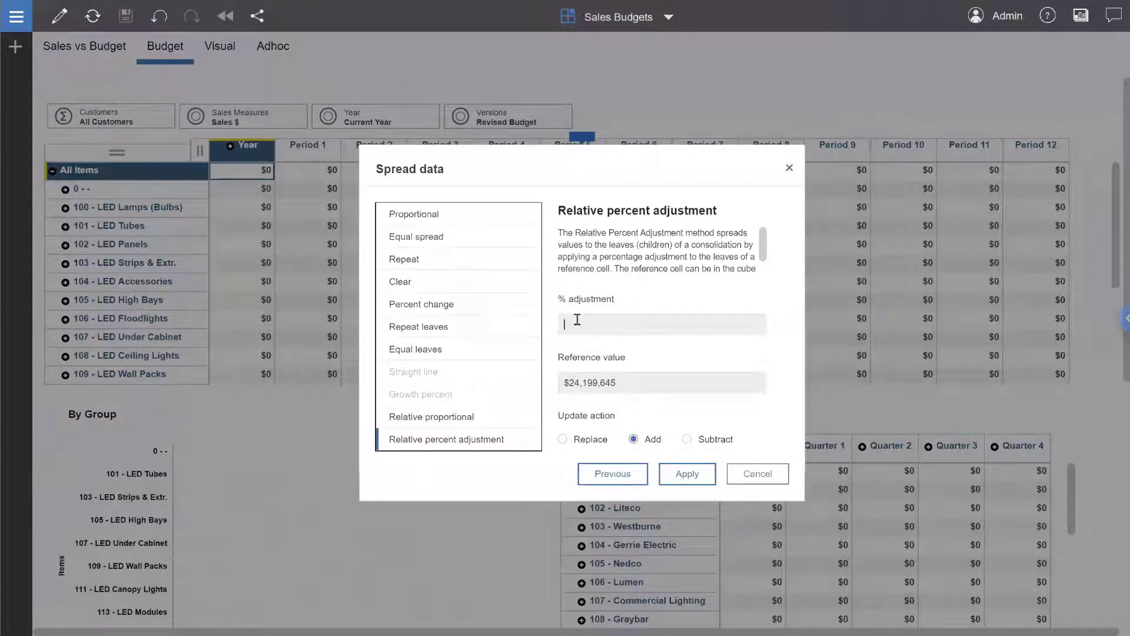
Step: Apply the spread with a 110% adjustment, replacing the existing values
text(110)
click(562, 440)
click(680, 474)
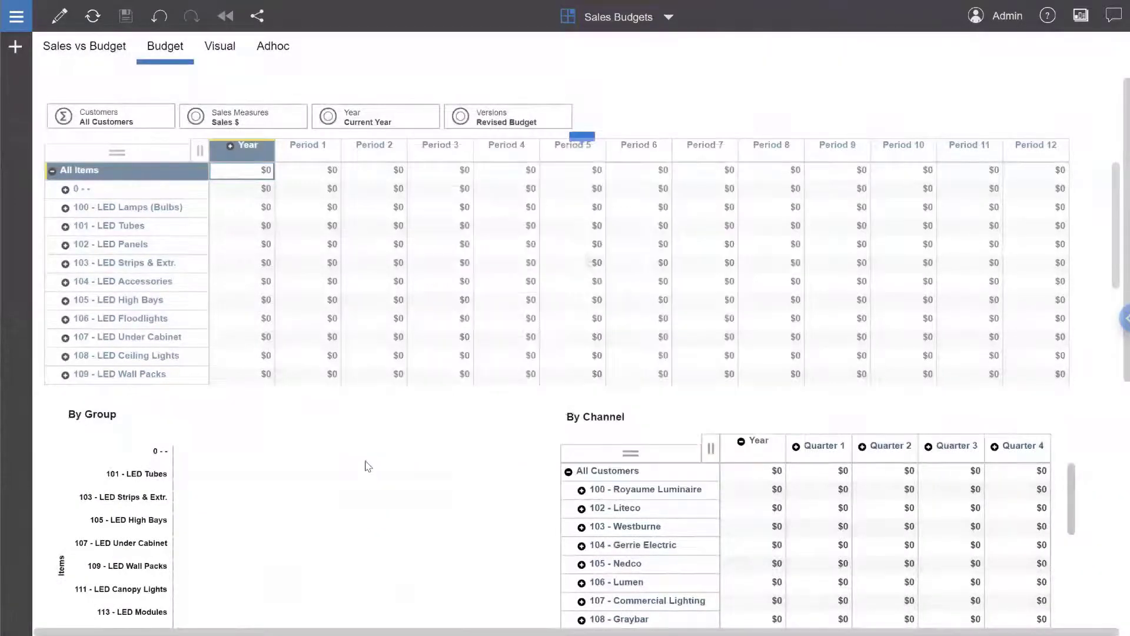